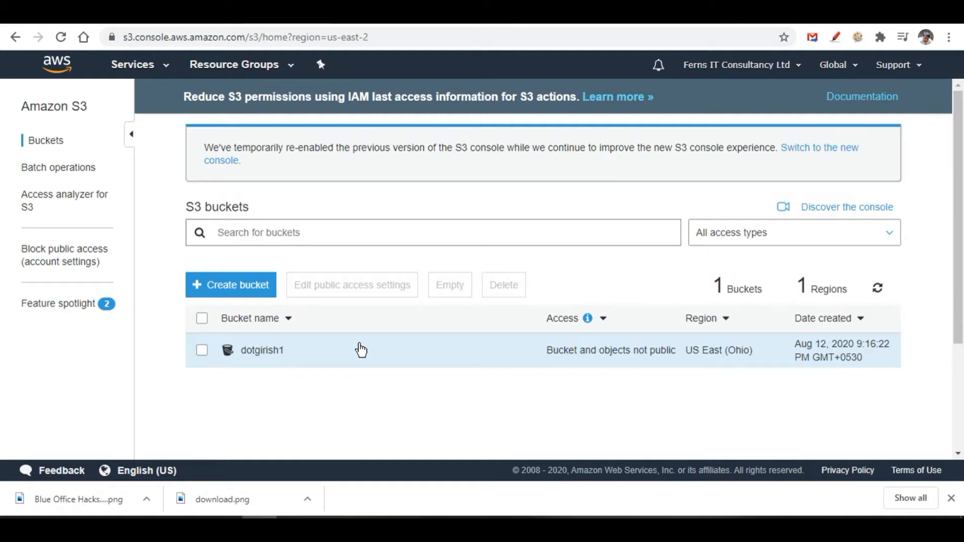
Open the dotgirish1 bucket from the S3 buckets list to reach its Overview.
left_click(253, 355)
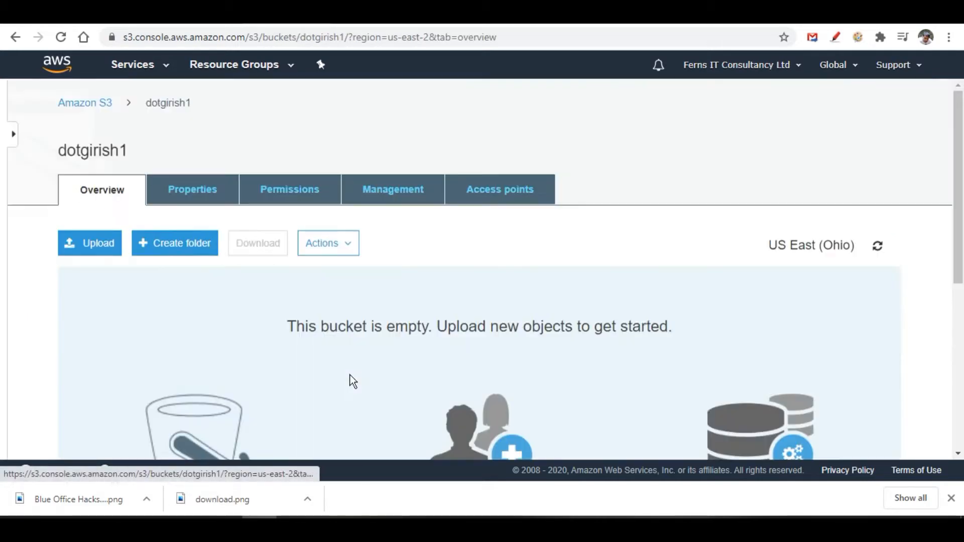
Show the Access Control List on dotgirish1's Permissions tab.
left_click(313, 197)
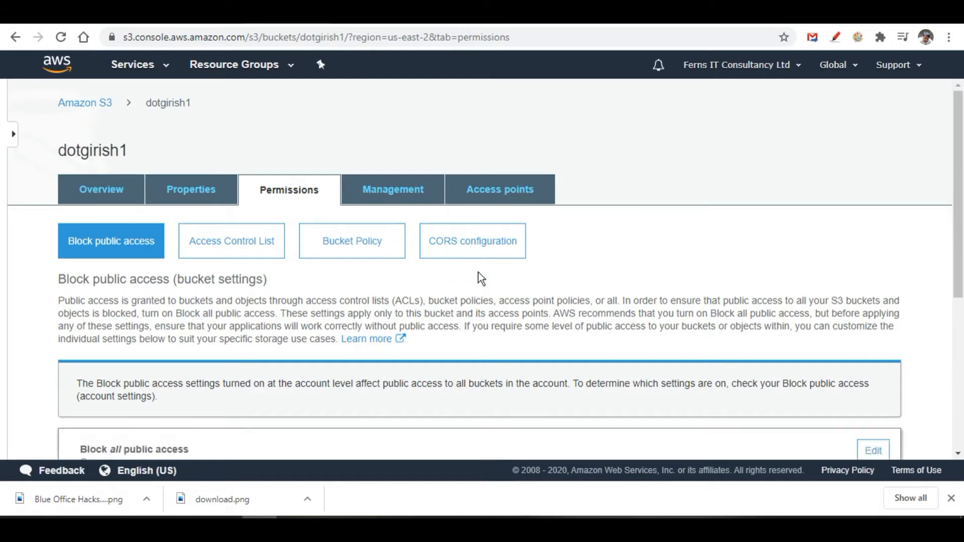
scroll(478, 272, "down", 5)
scroll(481, 278, "up", 5)
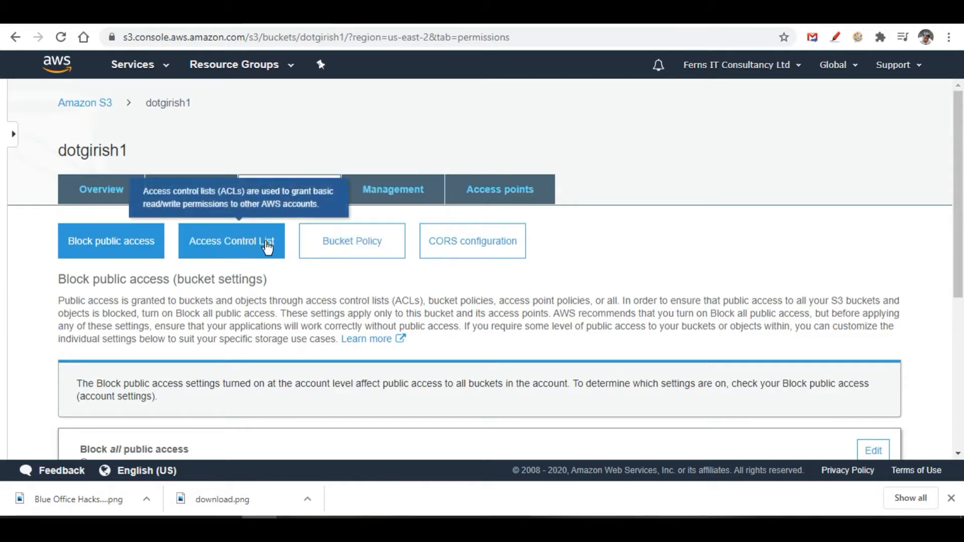
left_click(235, 251)
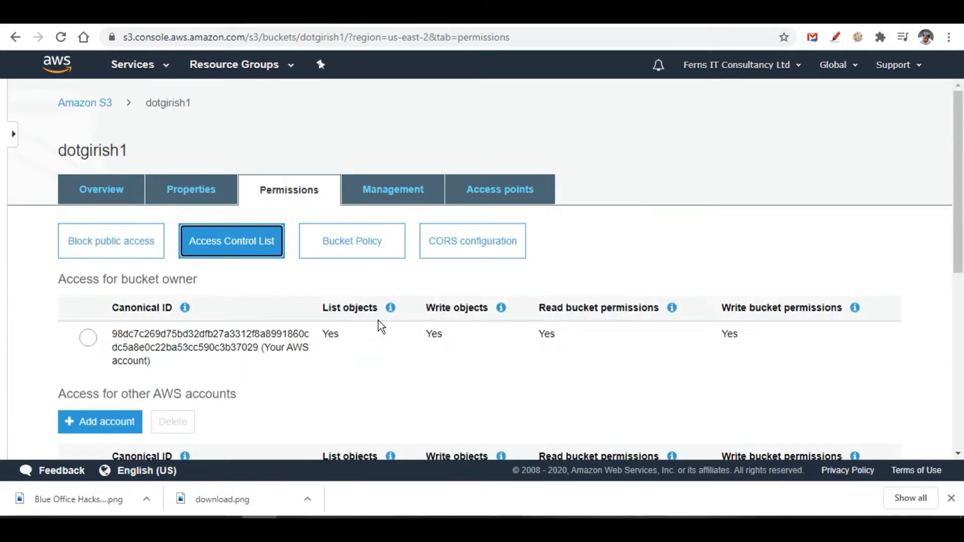
scroll(378, 321, "down", 4)
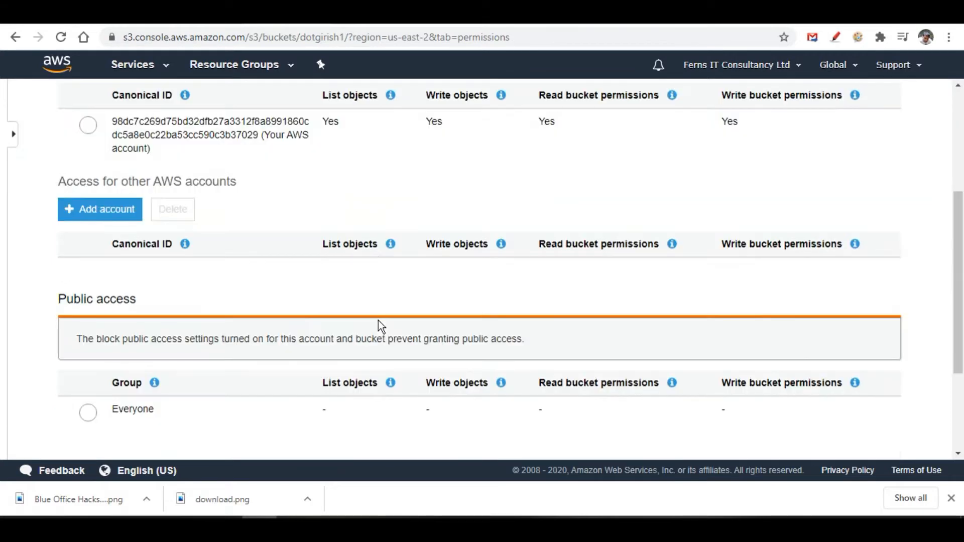
Give Everyone List objects and Read bucket permissions and save; the save returns Access denied.
left_click(88, 413)
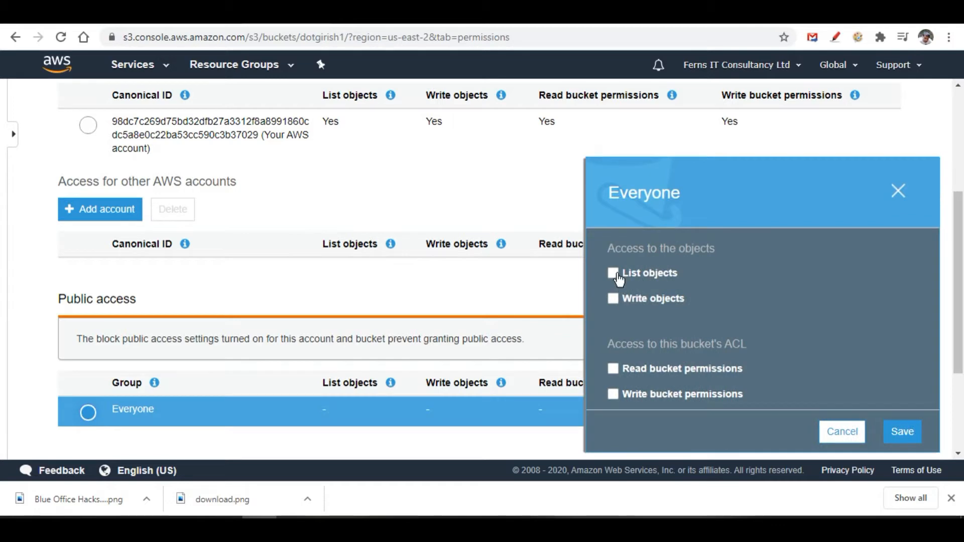
left_click(614, 273)
scroll(726, 386, "down", 2)
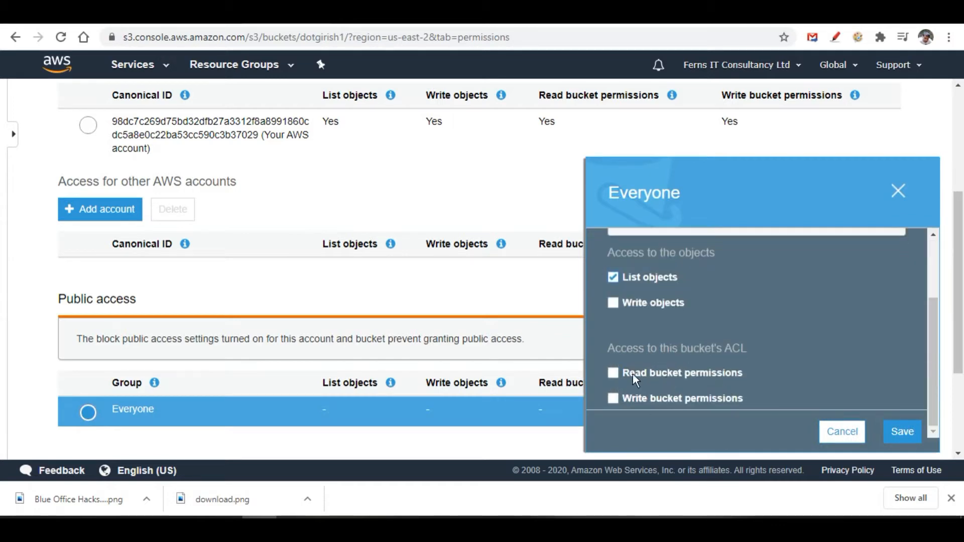
left_click(614, 374)
left_click(901, 431)
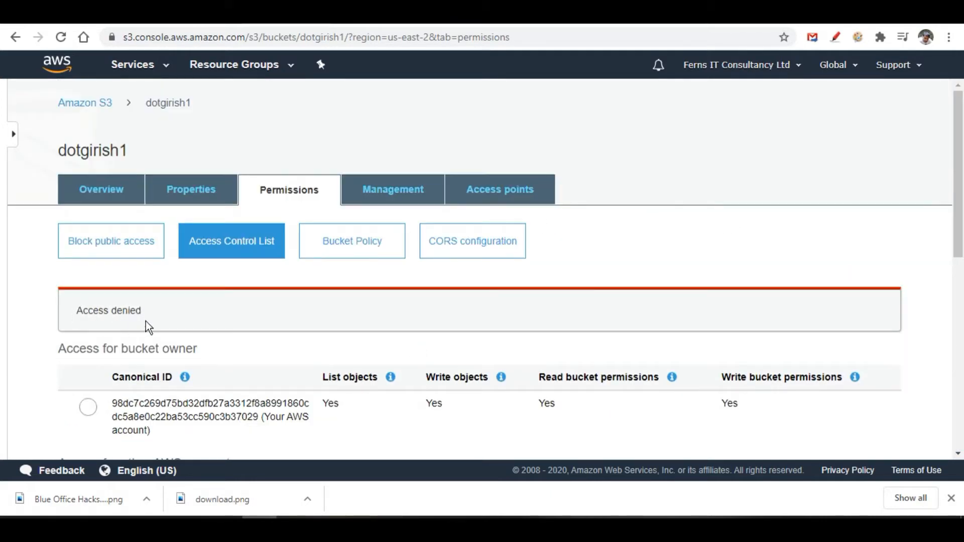
left_click(109, 253)
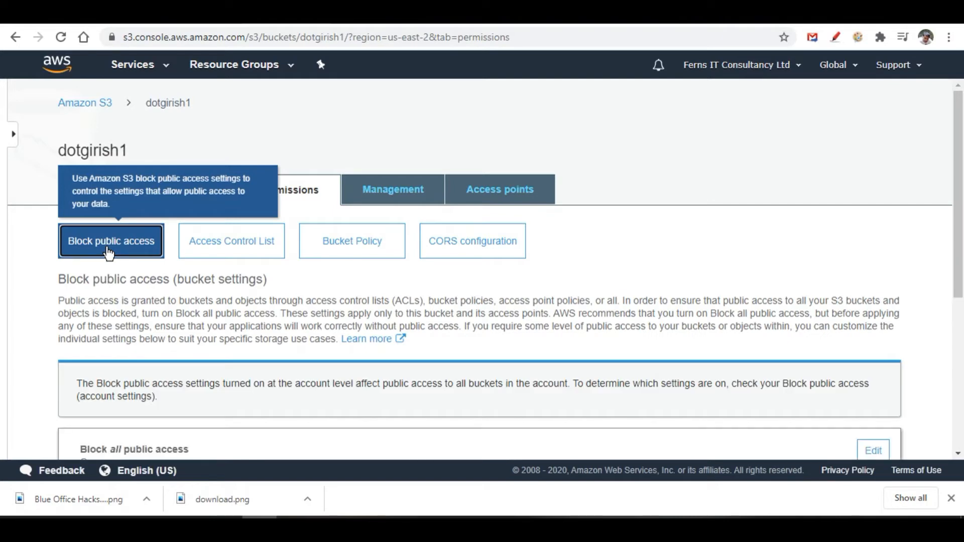
Untick Block all public access for dotgirish1, save, and confirm with 'confirm'.
scroll(204, 318, "down", 4)
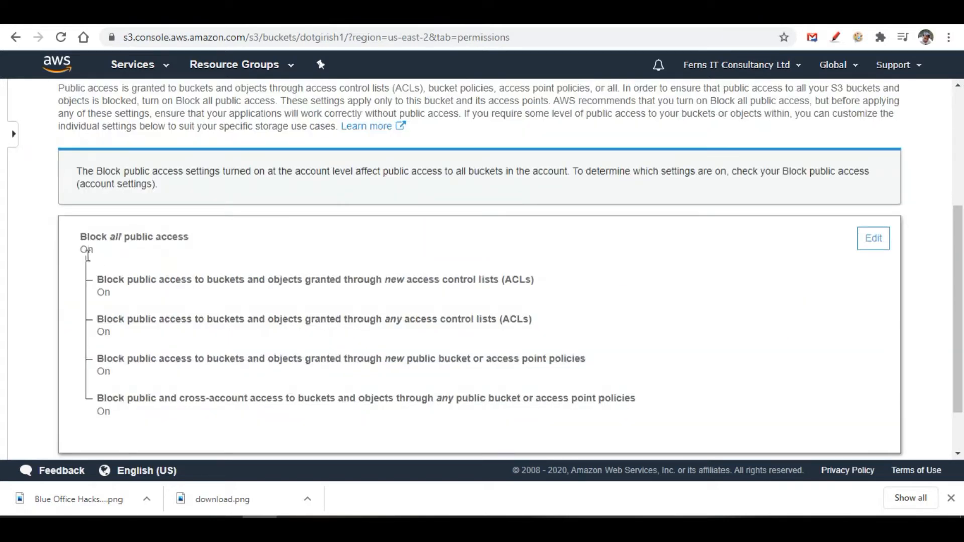
left_click(873, 238)
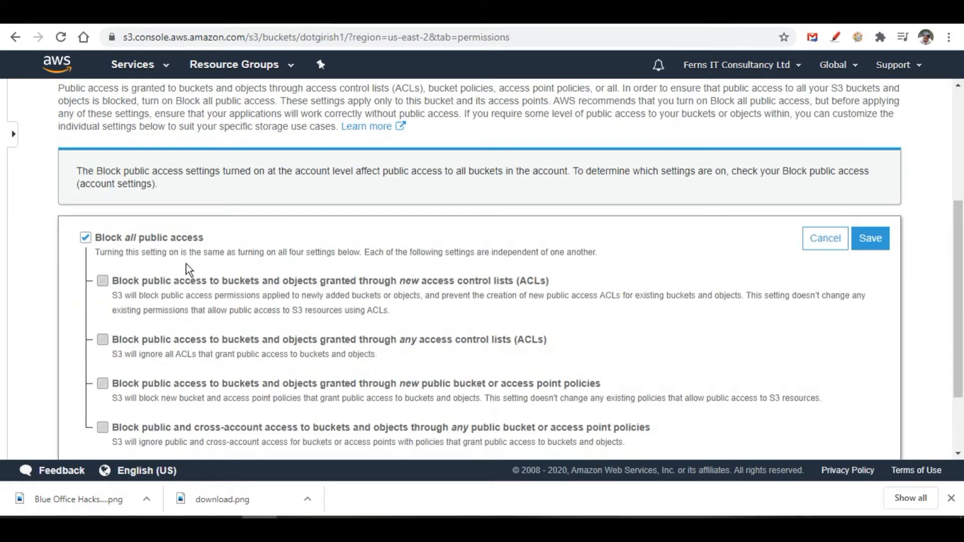
left_click(86, 238)
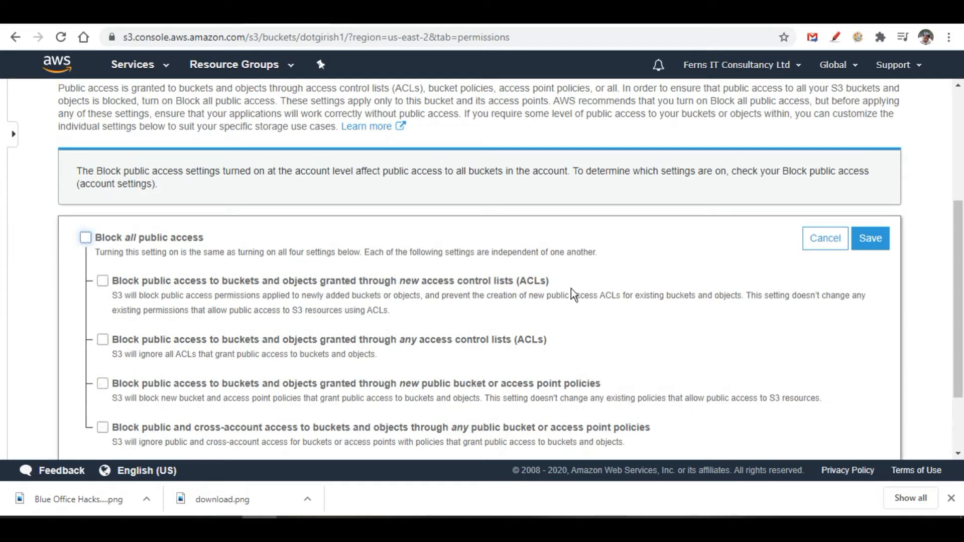
scroll(572, 288, "down", 2)
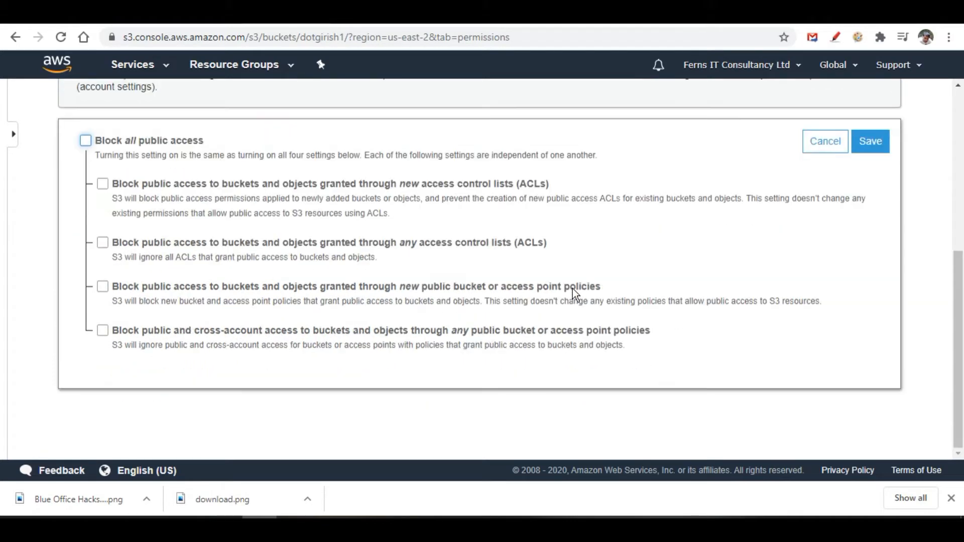
left_click(871, 143)
left_click(441, 336)
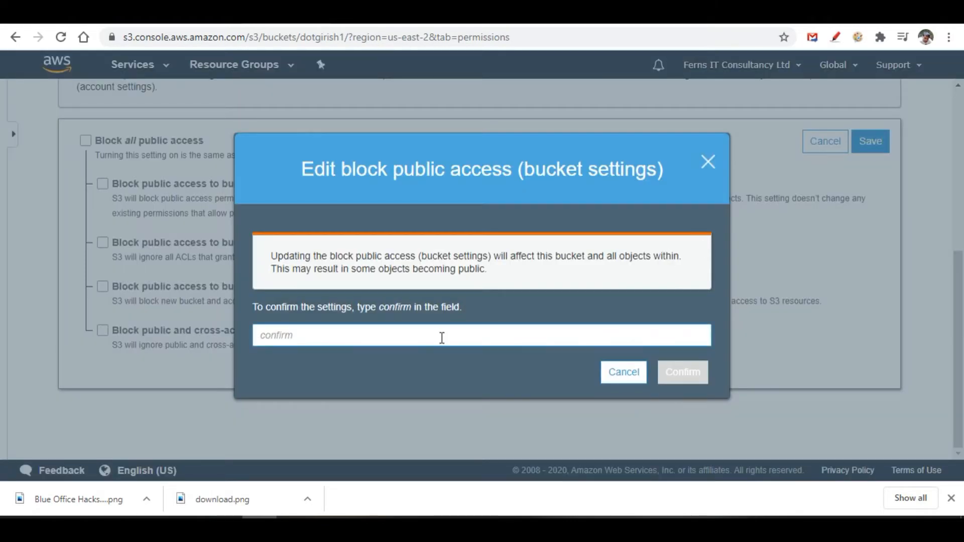
type("confirm")
left_click(672, 370)
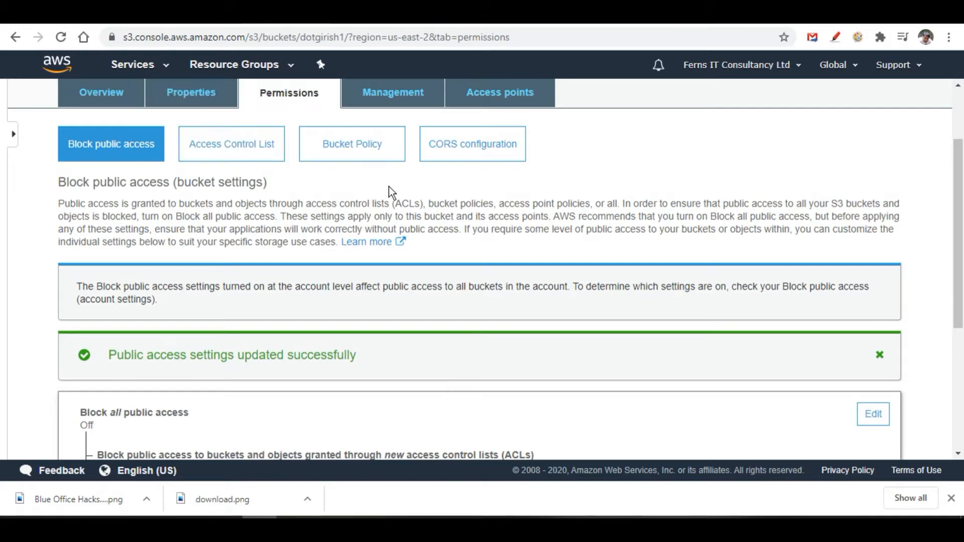
scroll(595, 361, "down", 3)
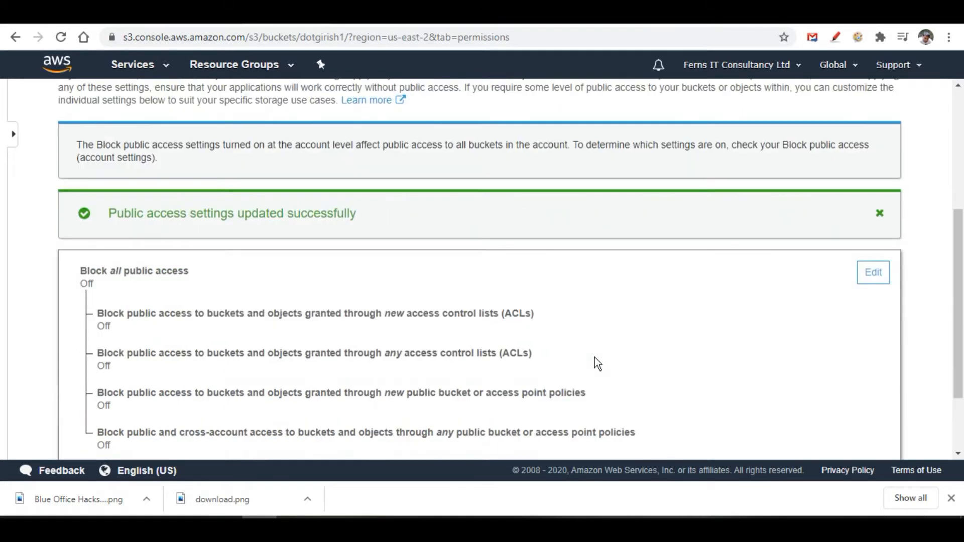
scroll(595, 363, "up", 3)
scroll(594, 357, "up", 2)
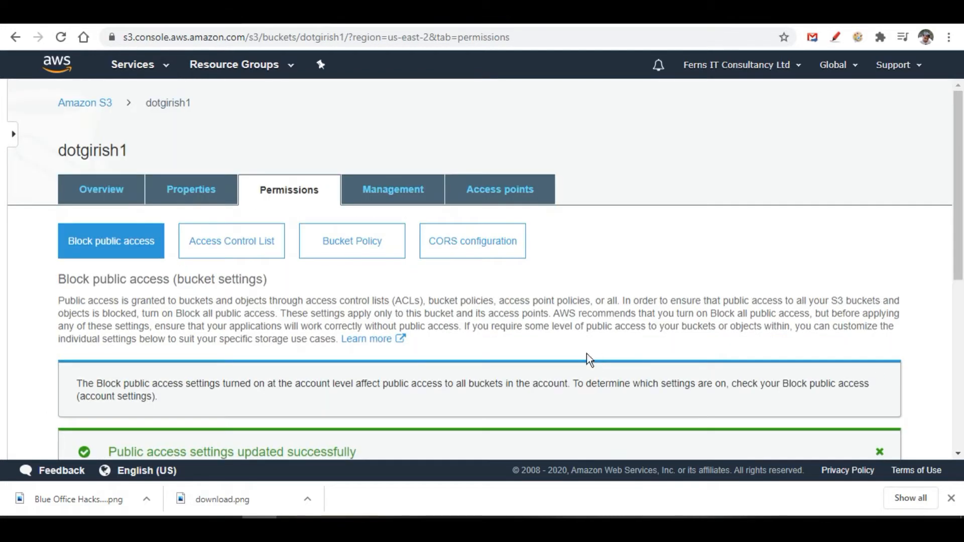
Retry granting Everyone List objects and Read bucket permissions in the ACL; still Access denied.
left_click(248, 251)
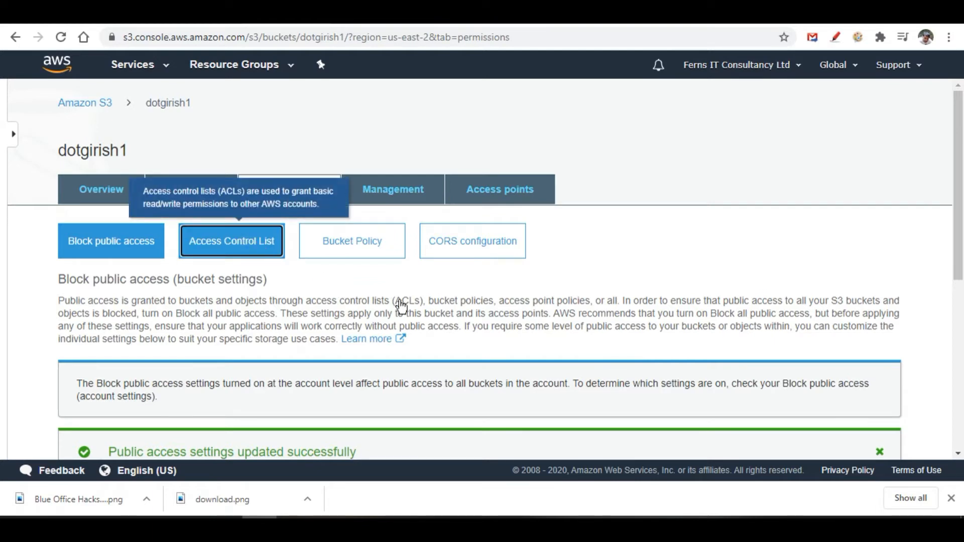
scroll(399, 302, "down", 5)
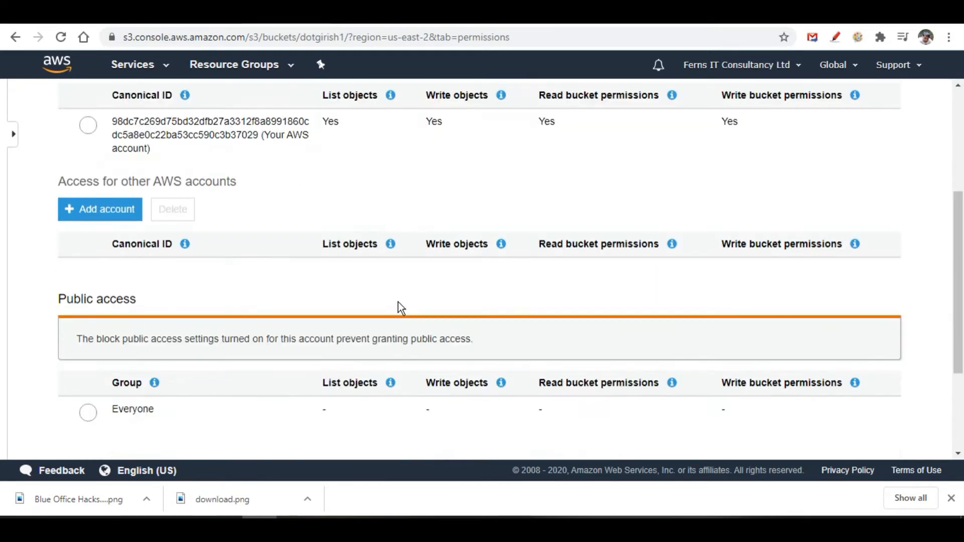
left_click(89, 345)
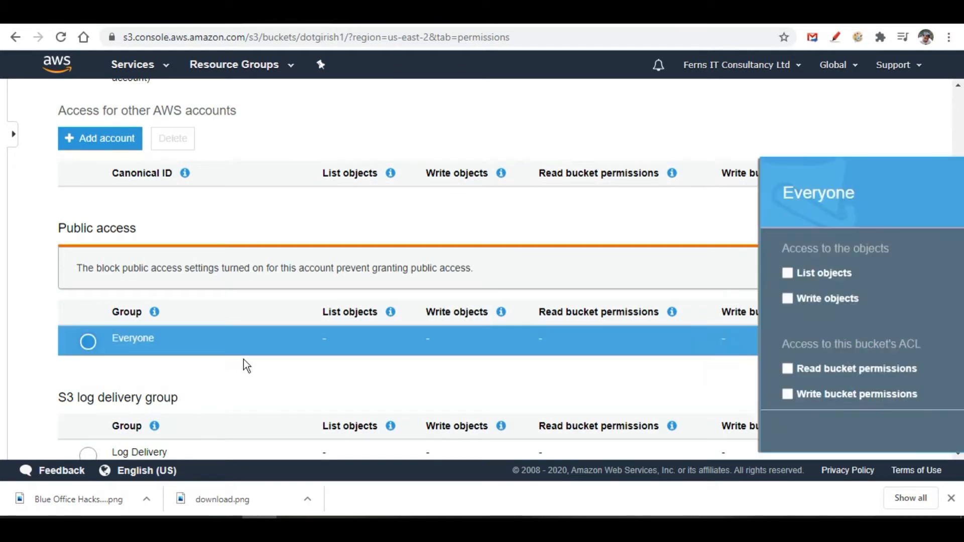
left_click(615, 273)
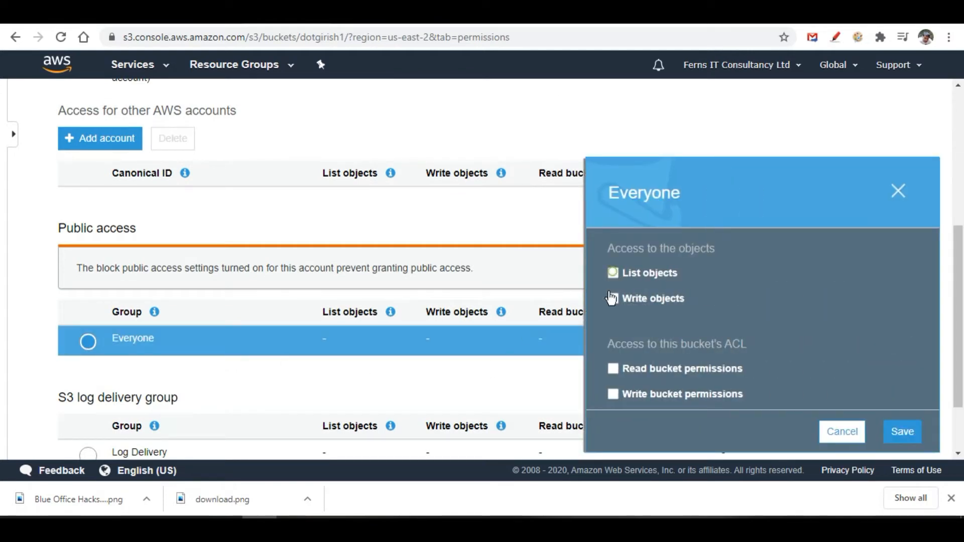
scroll(698, 361, "down", 2)
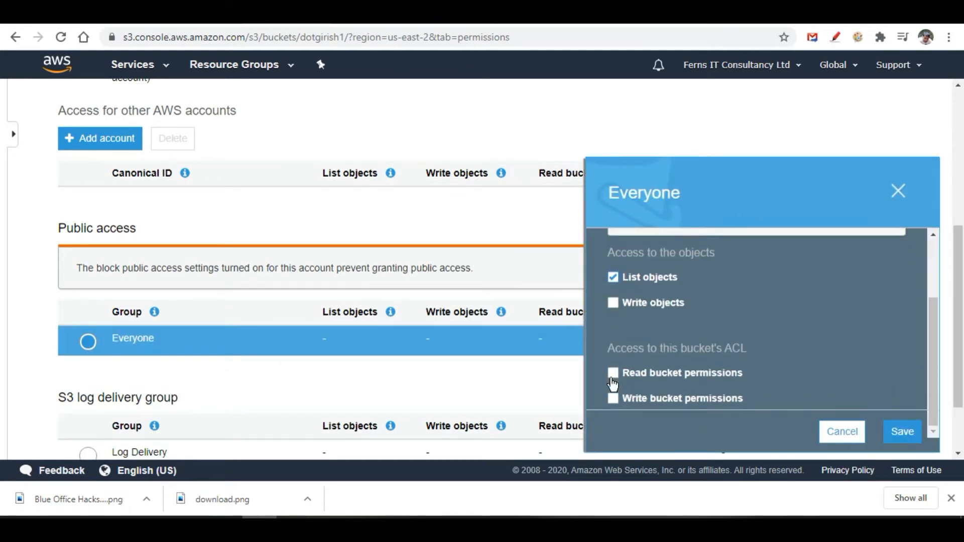
left_click(620, 374)
left_click(902, 431)
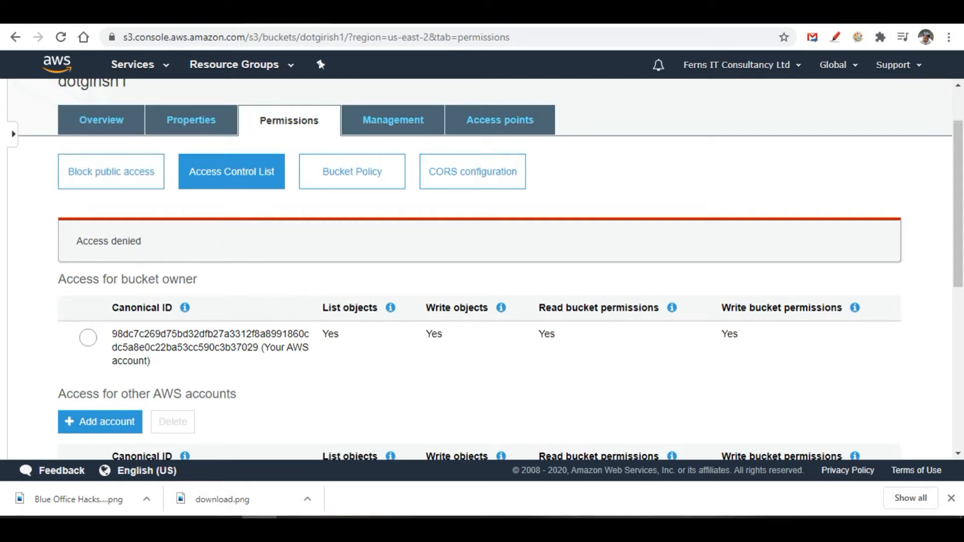
left_click(13, 137)
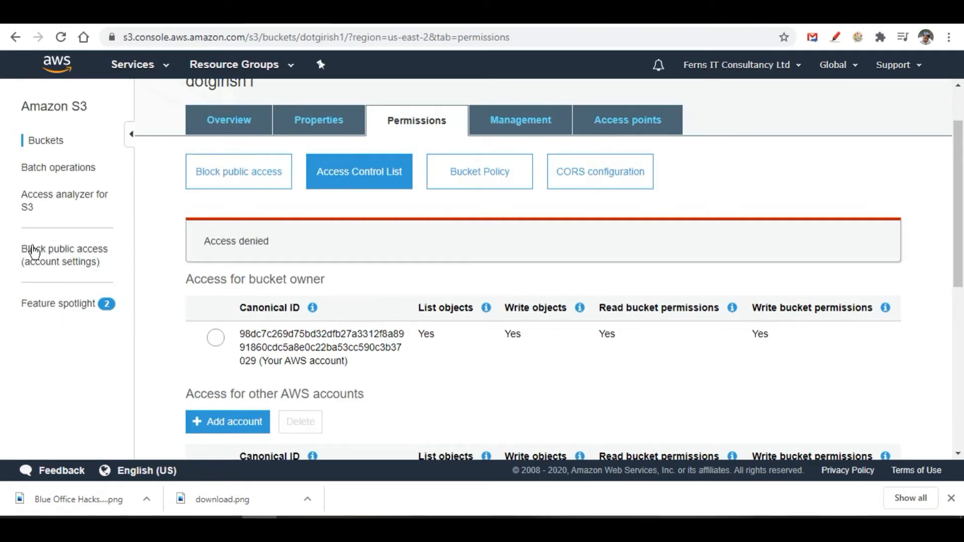
Untick Block all public access in the account-level settings, saving and confirming with 'confirm'.
left_click(80, 262)
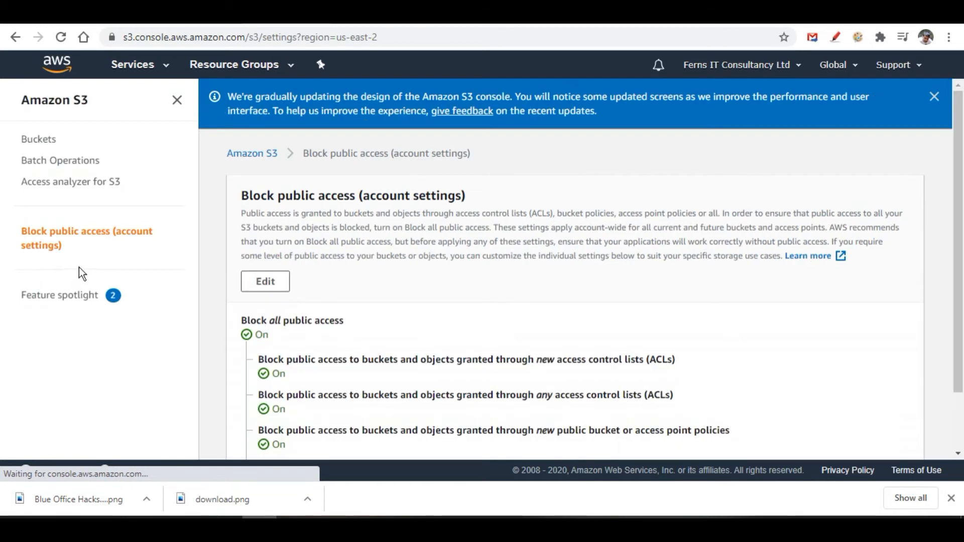
left_click(264, 282)
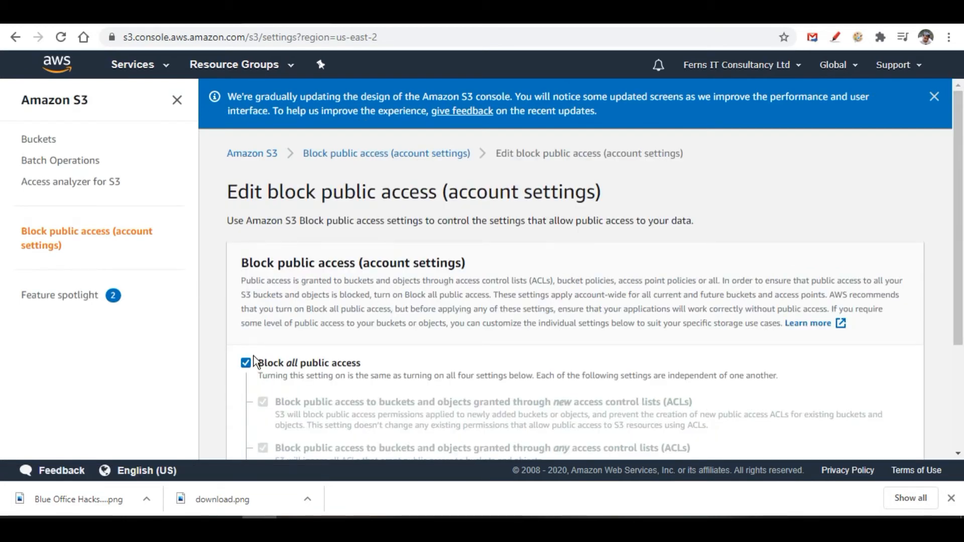
left_click(326, 362)
scroll(396, 361, "down", 3)
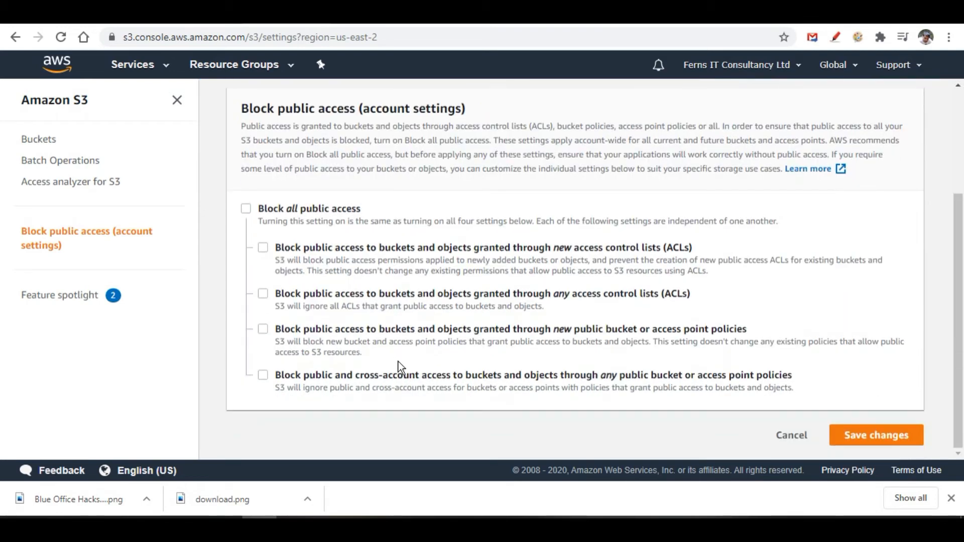
left_click(888, 435)
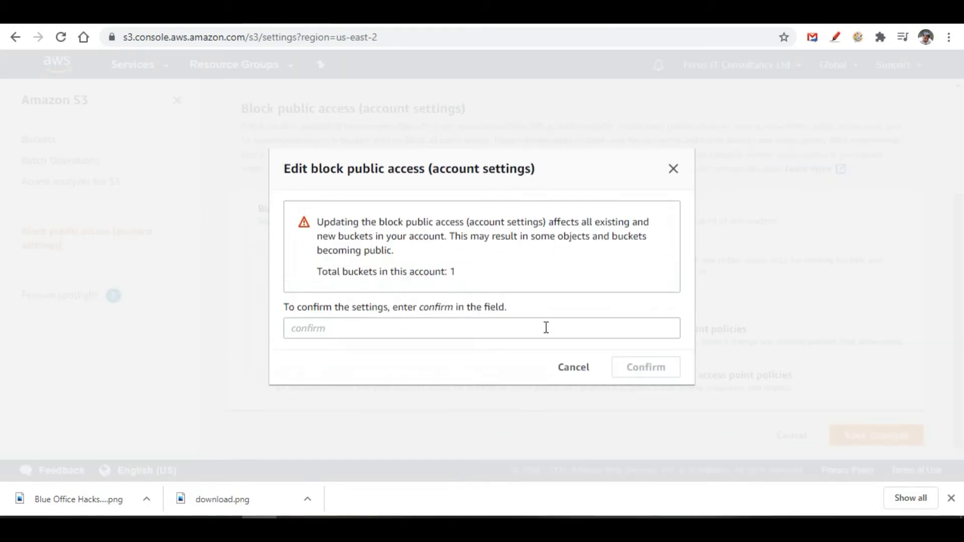
left_click(386, 330)
type("conf")
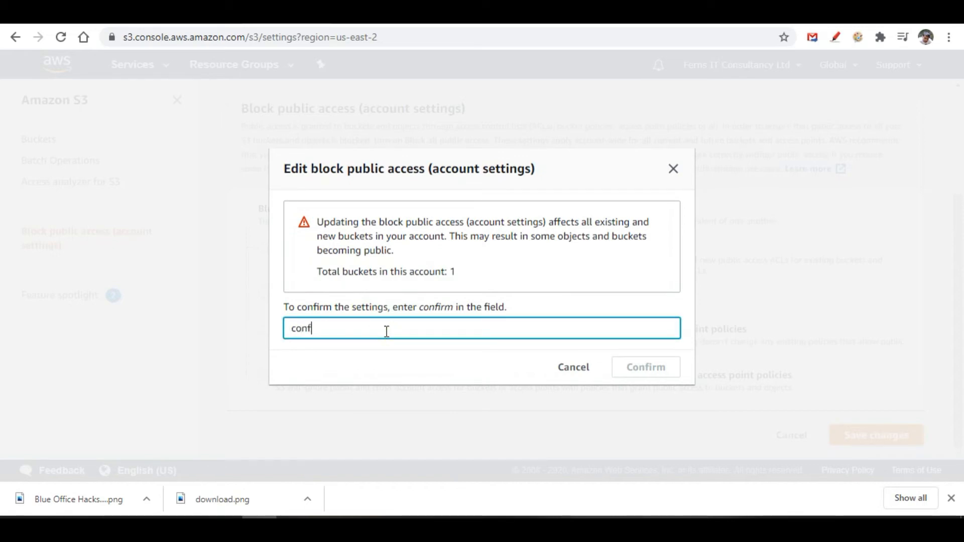
type("irm")
left_click(652, 373)
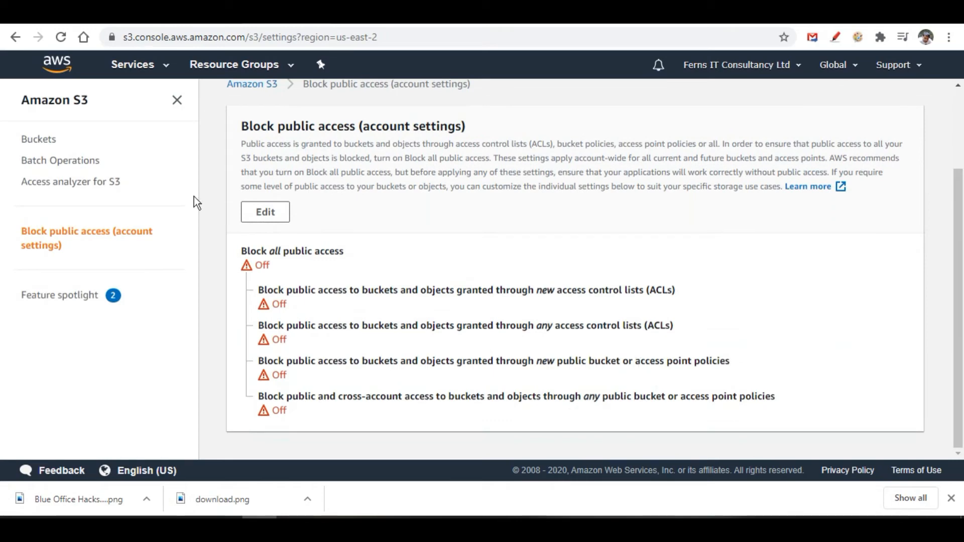
left_click(163, 68)
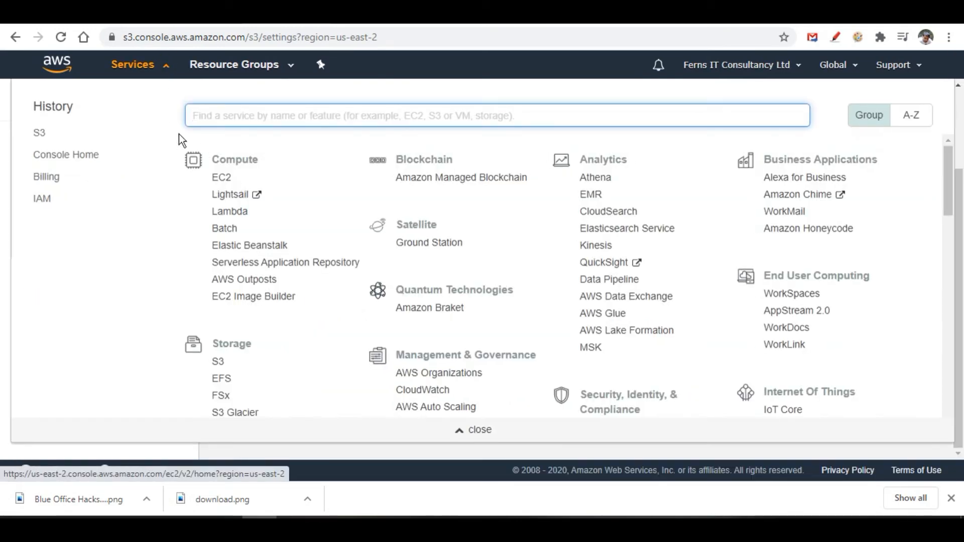
Return to dotgirish1's Permissions tab, where bucket Block public access now reads Off.
left_click(40, 137)
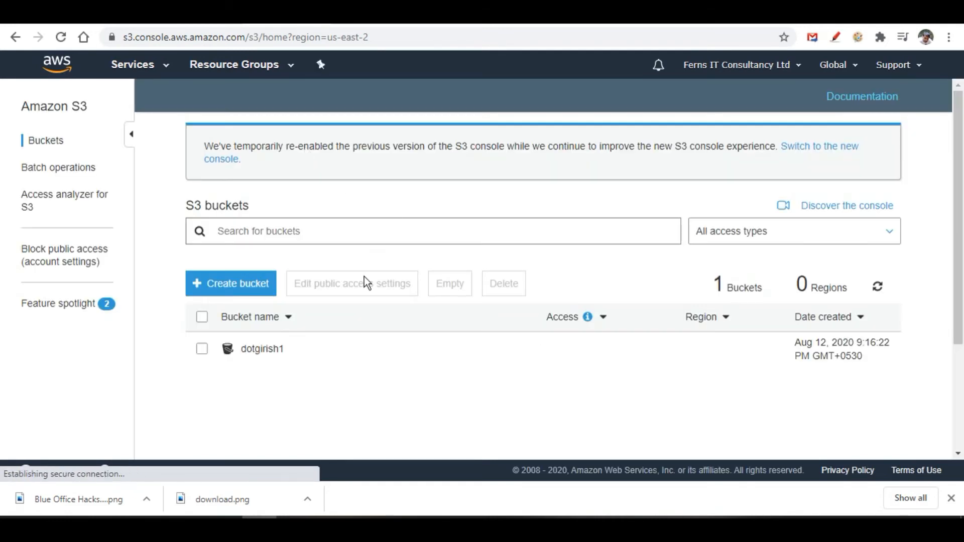
left_click(265, 352)
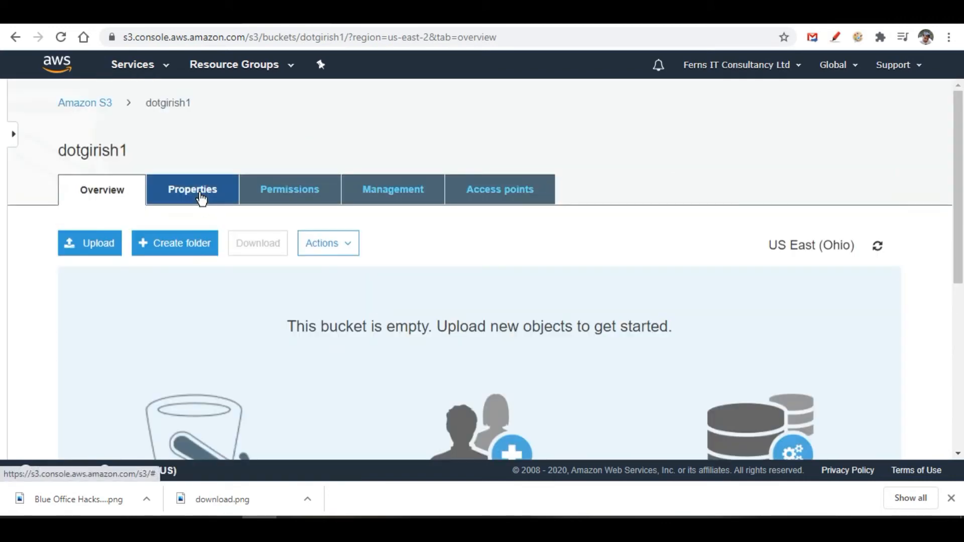
left_click(295, 188)
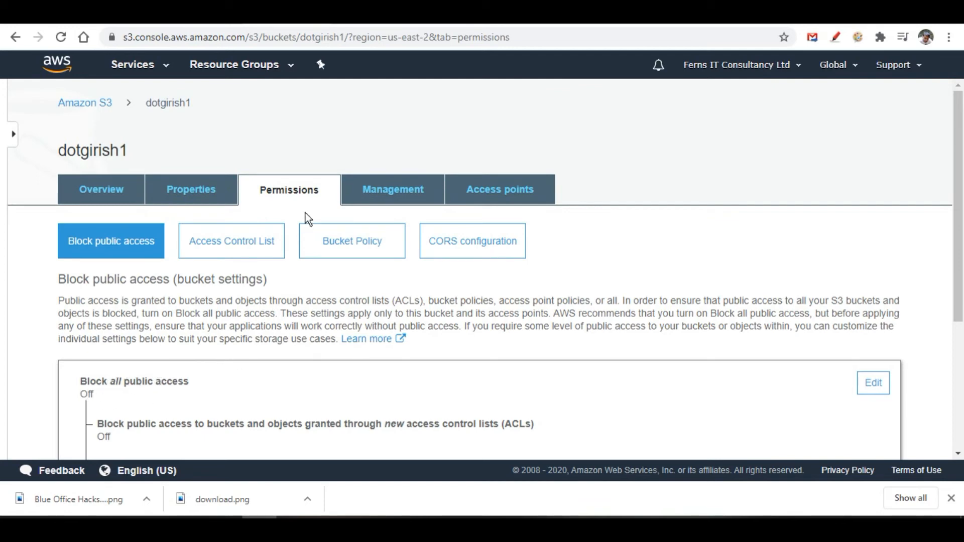
In the ACL, give Everyone List objects and Read bucket permissions and save successfully.
left_click(241, 252)
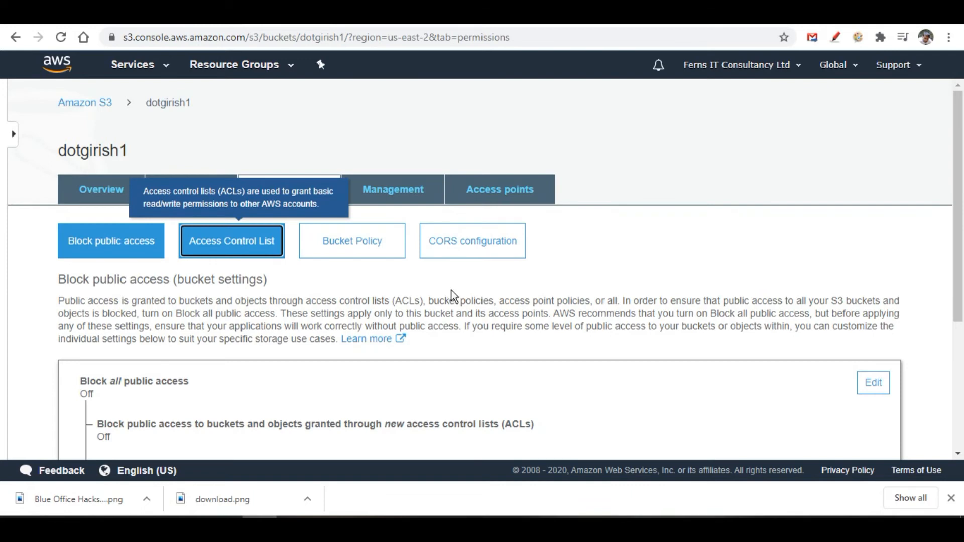
scroll(452, 295, "down", 6)
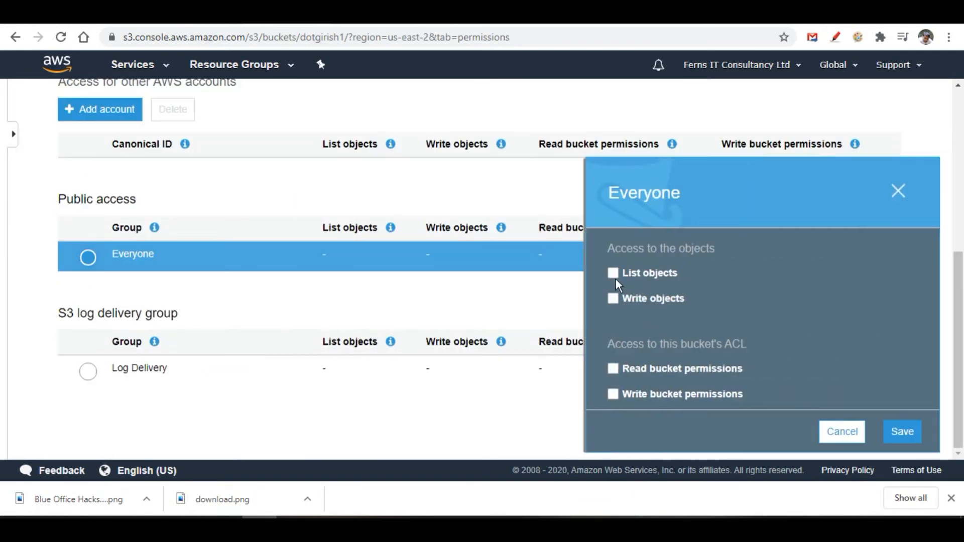
left_click(614, 276)
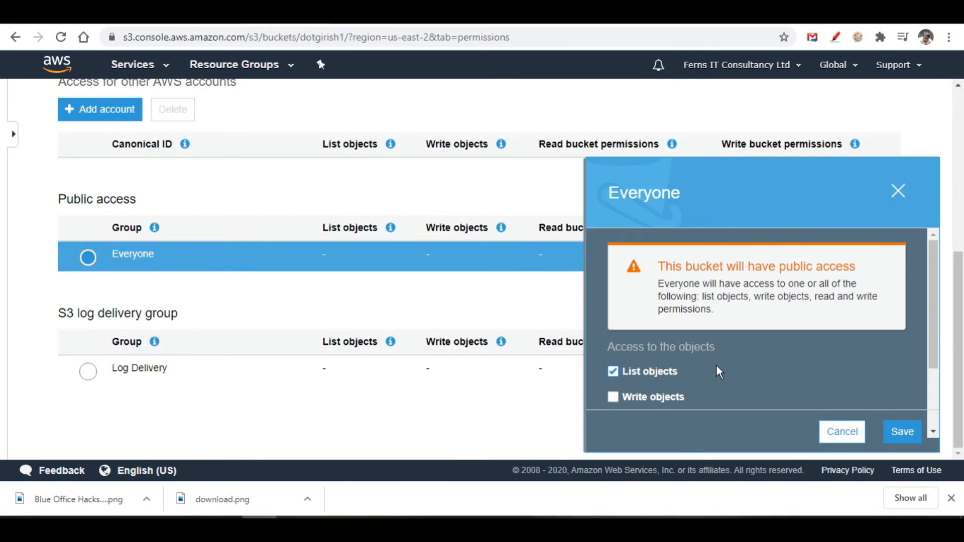
scroll(716, 364, "down", 2)
left_click(612, 375)
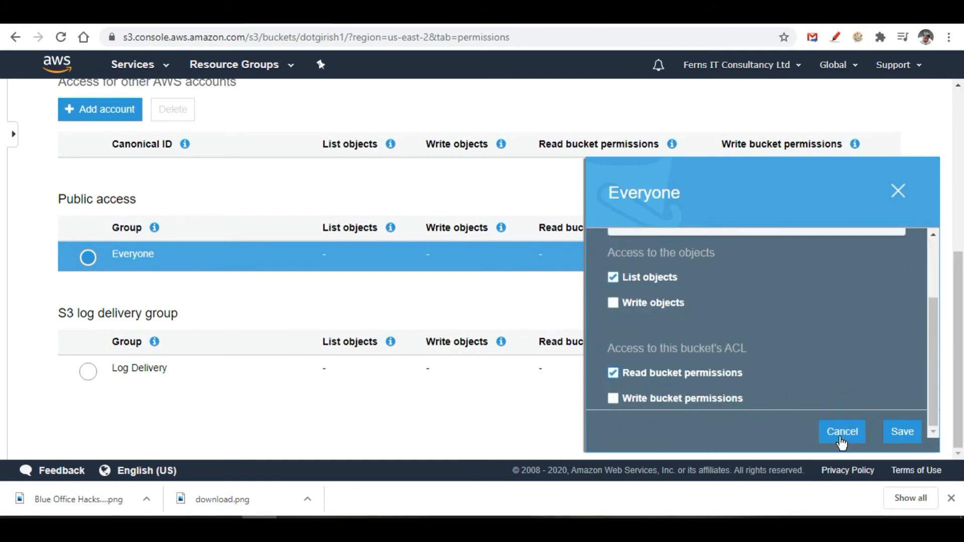
left_click(898, 430)
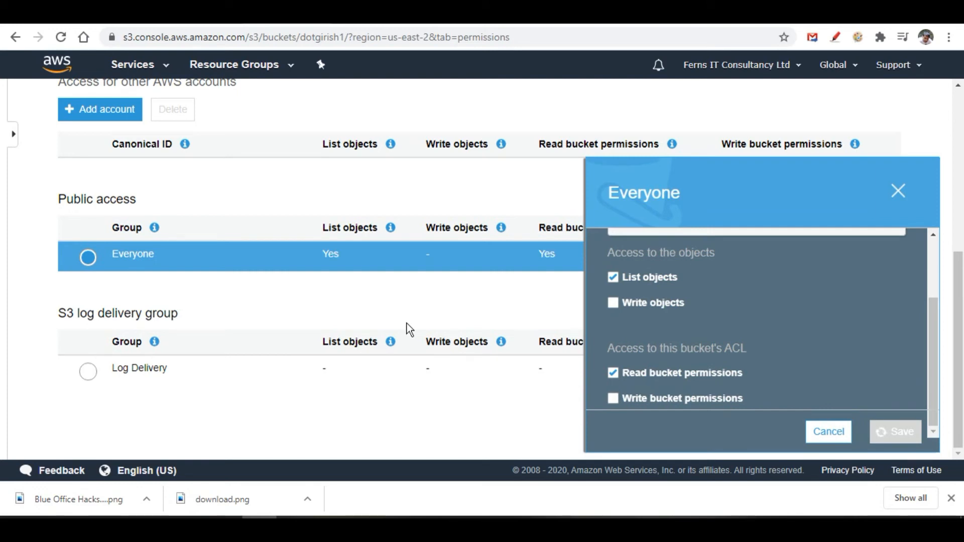
scroll(408, 329, "up", 5)
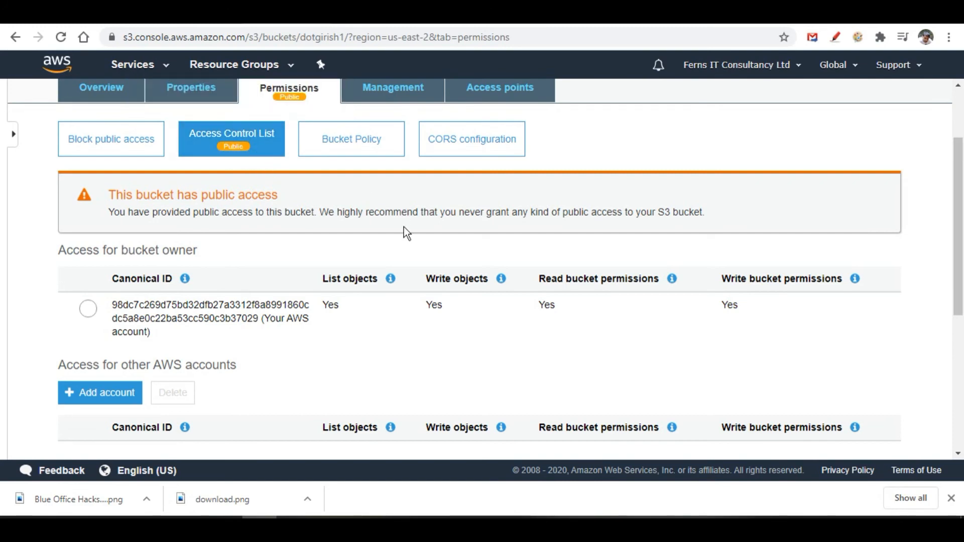
scroll(387, 270, "up", 2)
scroll(387, 270, "up", 1)
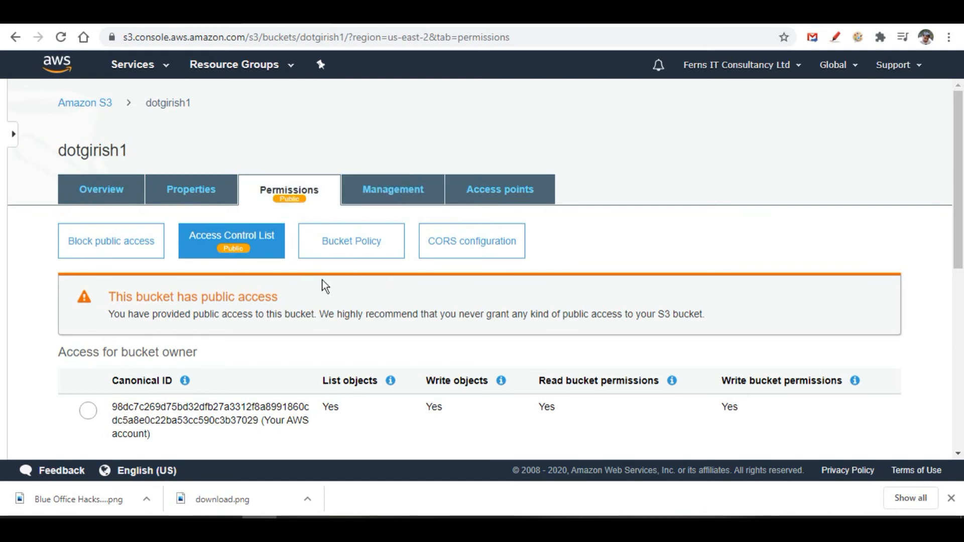
Show dotgirish1's Bucket Policy editor, which has no policy entered yet.
left_click(355, 246)
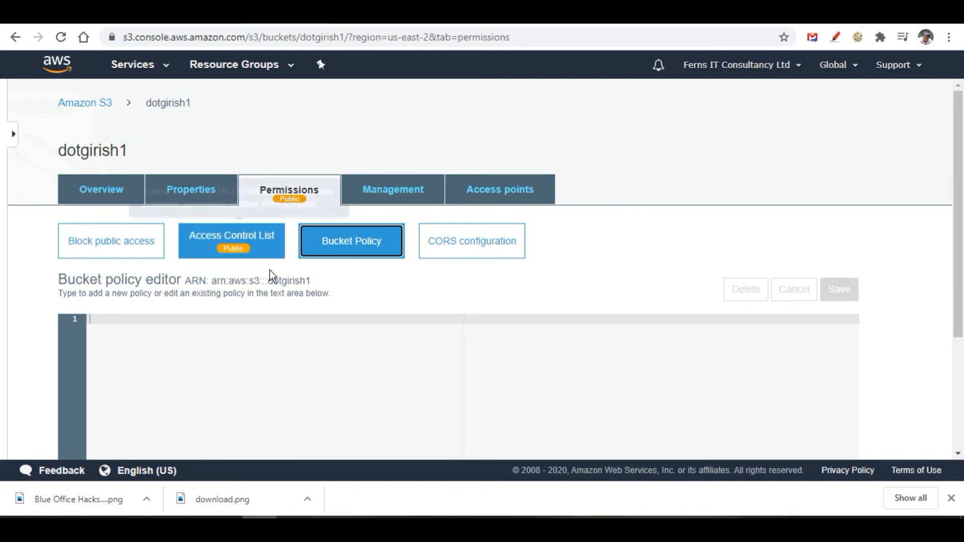
left_click(13, 141)
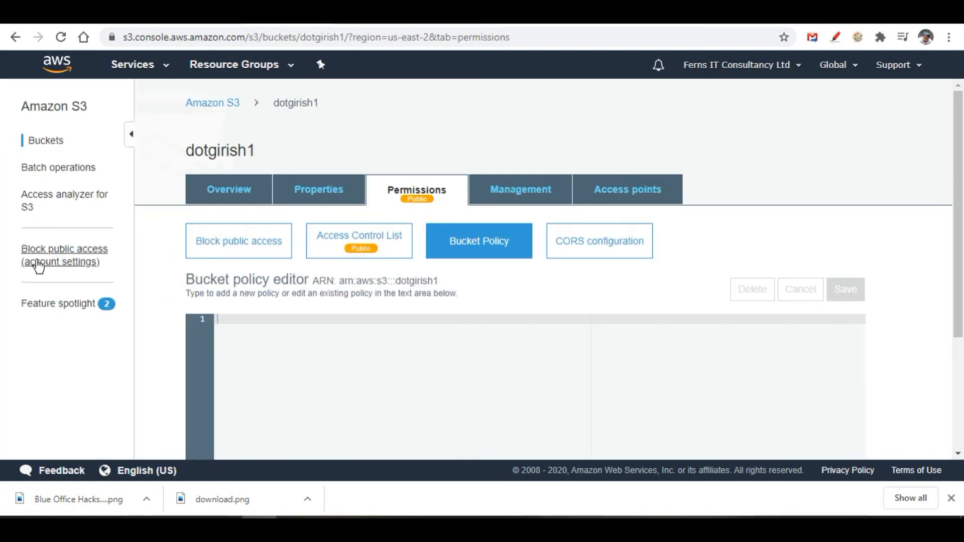